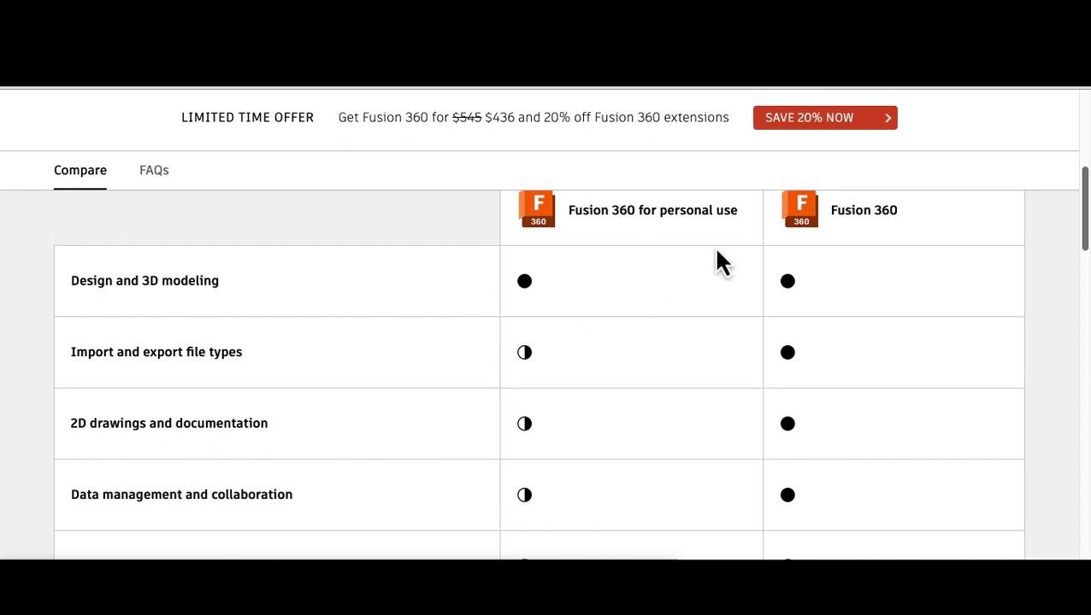
Review the feature comparison between Fusion 360 for personal use and the full Fusion 360.
scroll(453, 349, "down", 5)
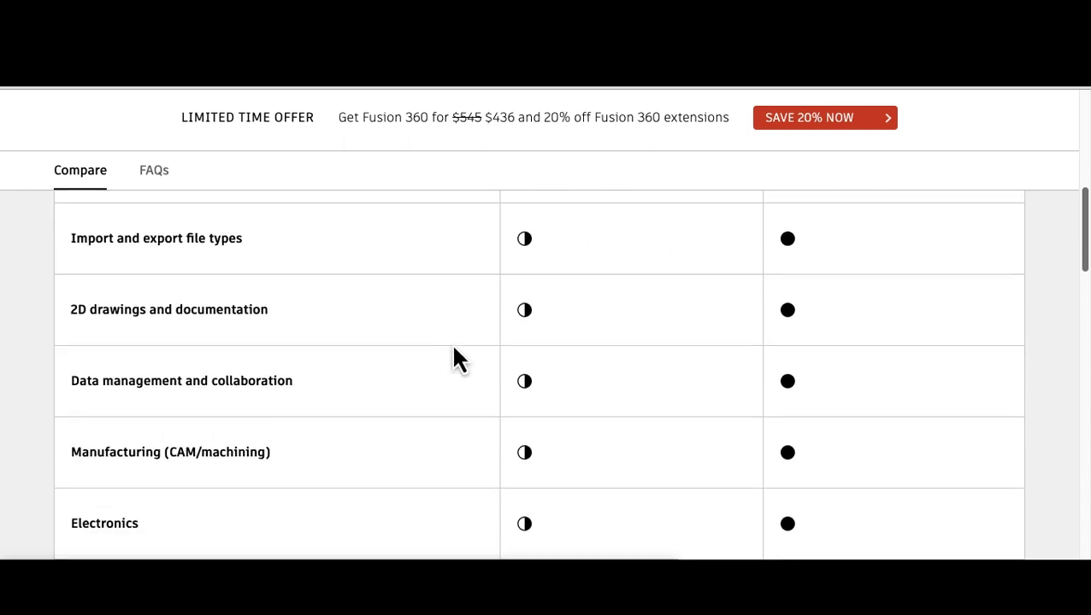
scroll(453, 351, "down", 2)
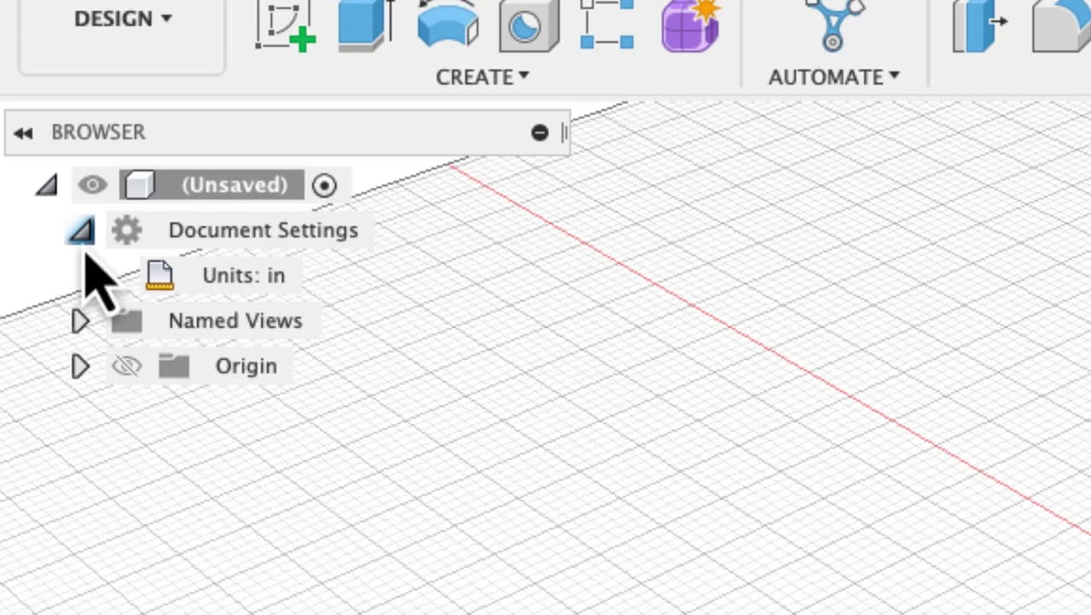
Review the unit types offered in the document settings, then close the active units dialog without applying anything.
left_click(36, 149)
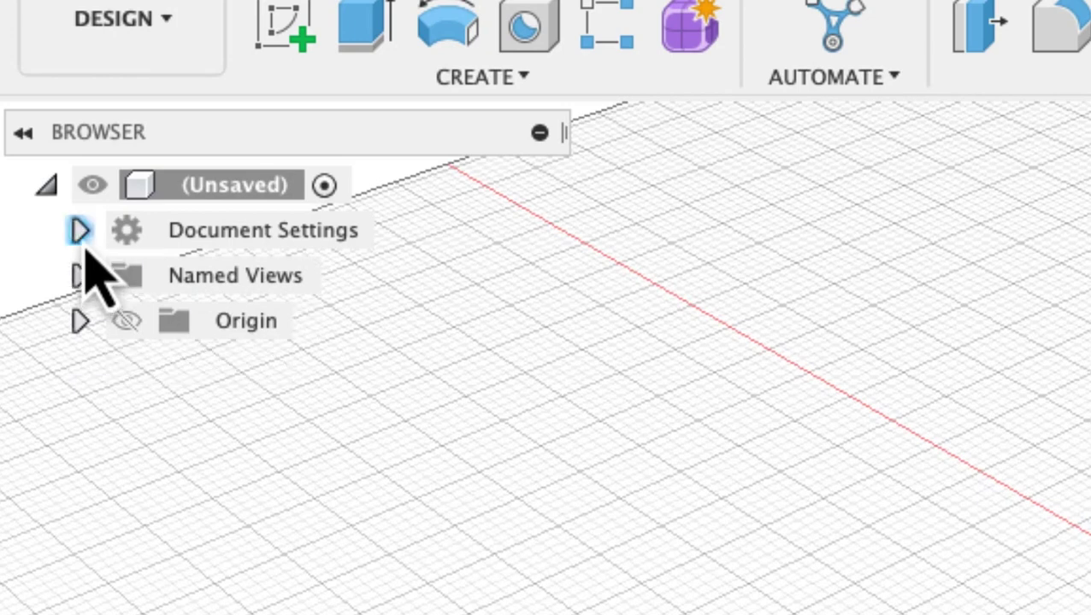
left_click(80, 231)
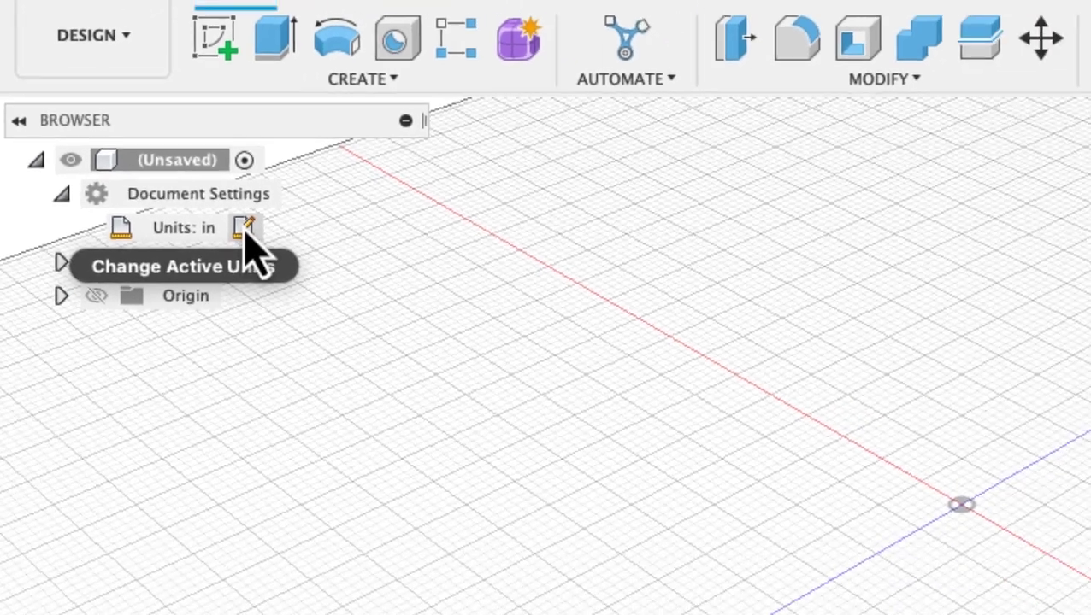
left_click(244, 228)
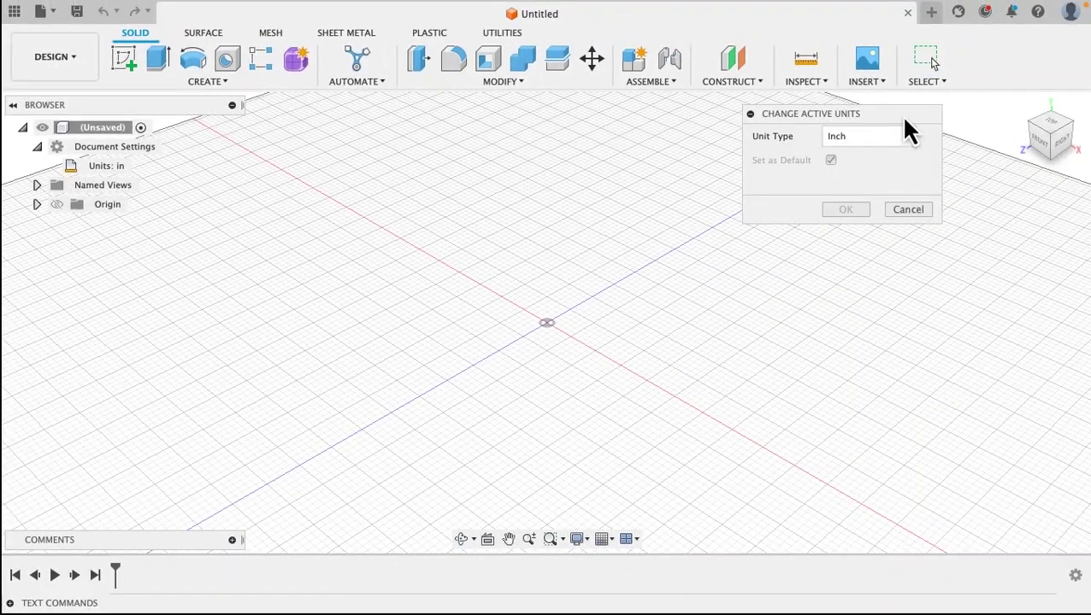
left_click_drag(903, 118, 830, 128)
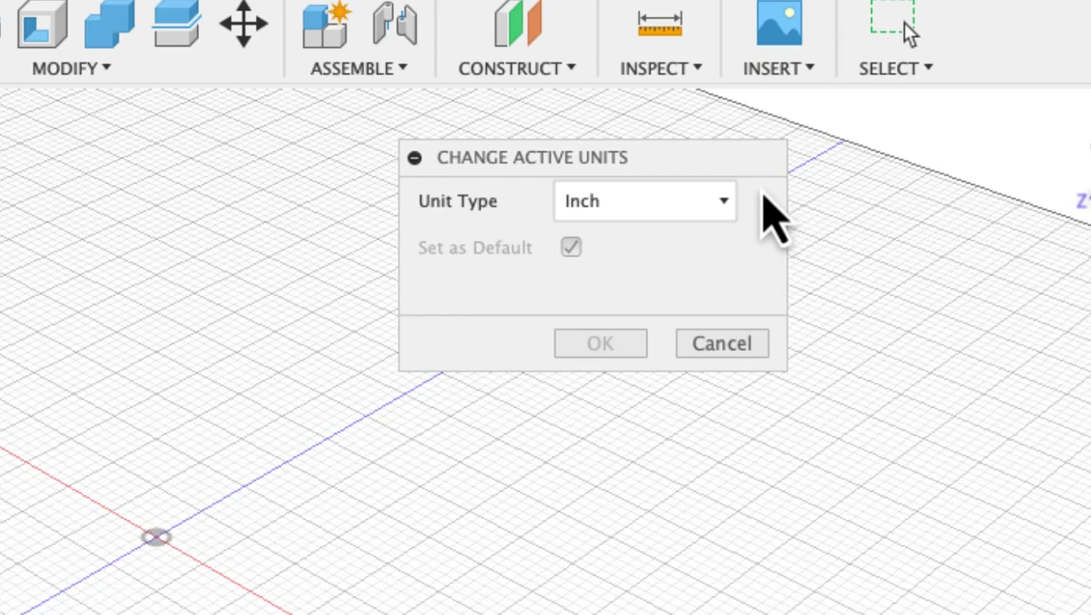
left_click(723, 206)
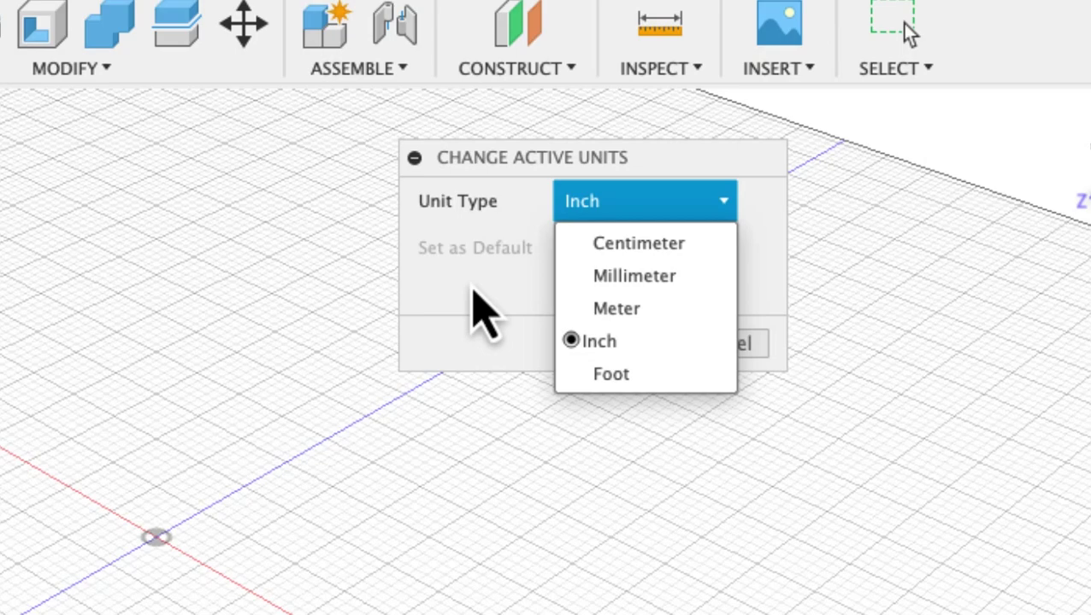
left_click(474, 288)
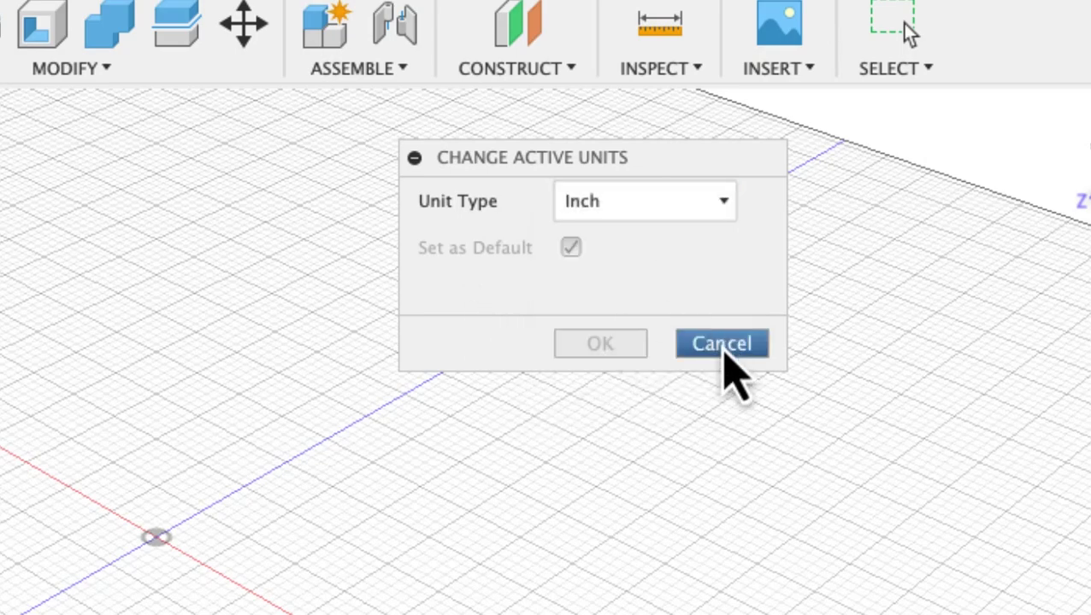
left_click(720, 343)
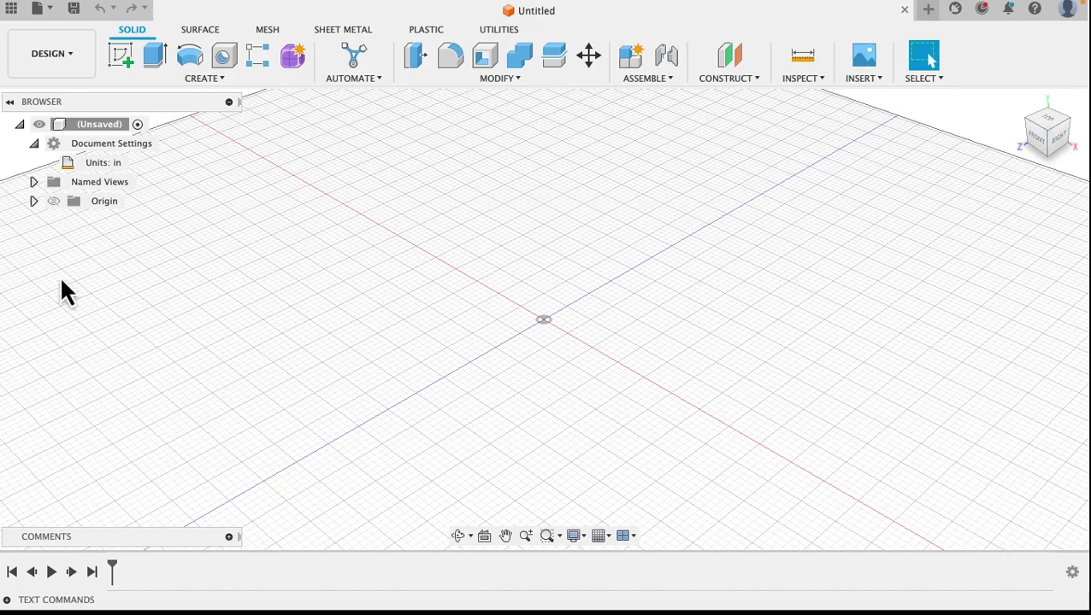
Make the origin planes and axes visible in the empty design.
left_click(53, 202)
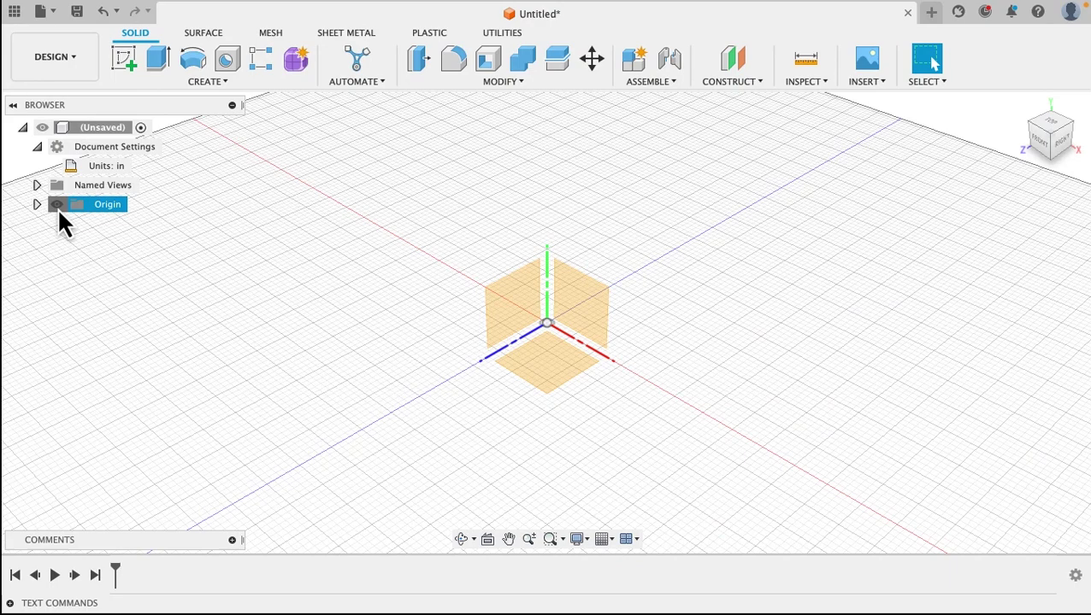
left_click(74, 240)
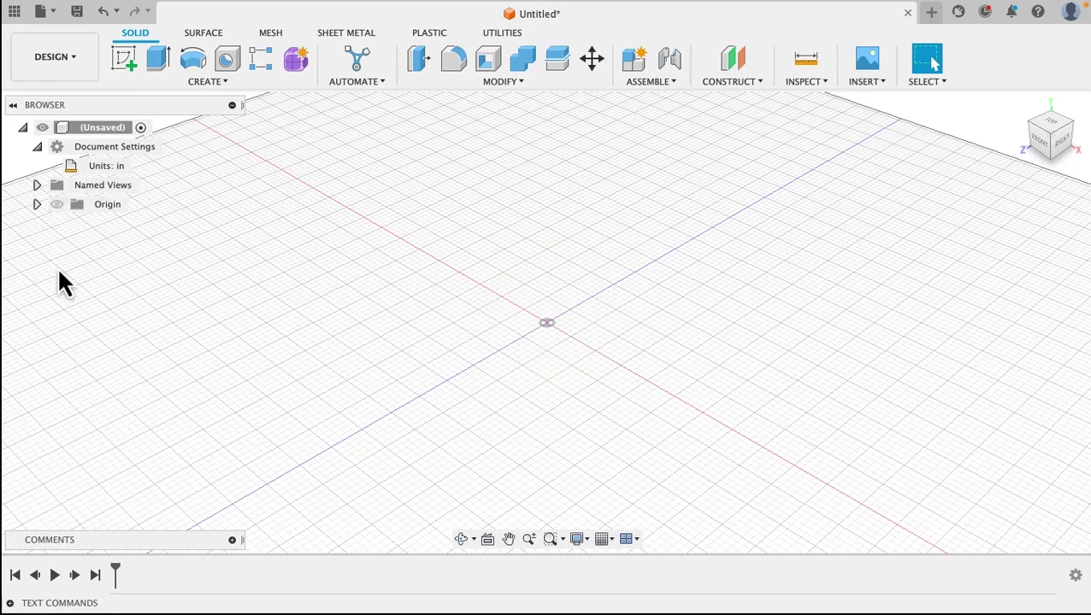
left_click(56, 205)
left_click(56, 205)
left_click(56, 205)
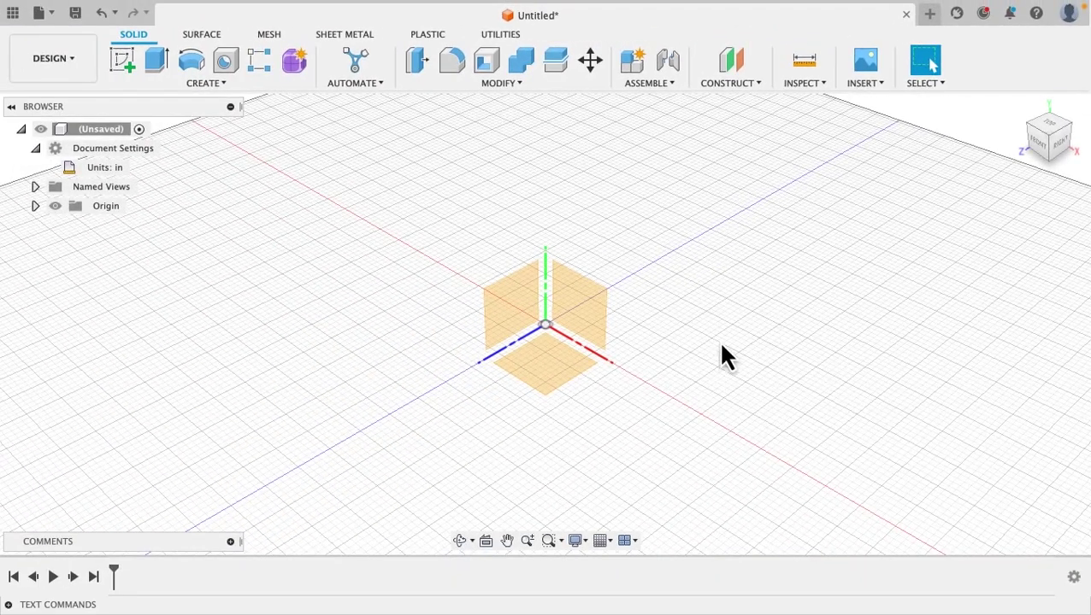
Examine the origin planes from several angles and return to the home view.
middle_click_drag(693, 366, 772, 387, "shift")
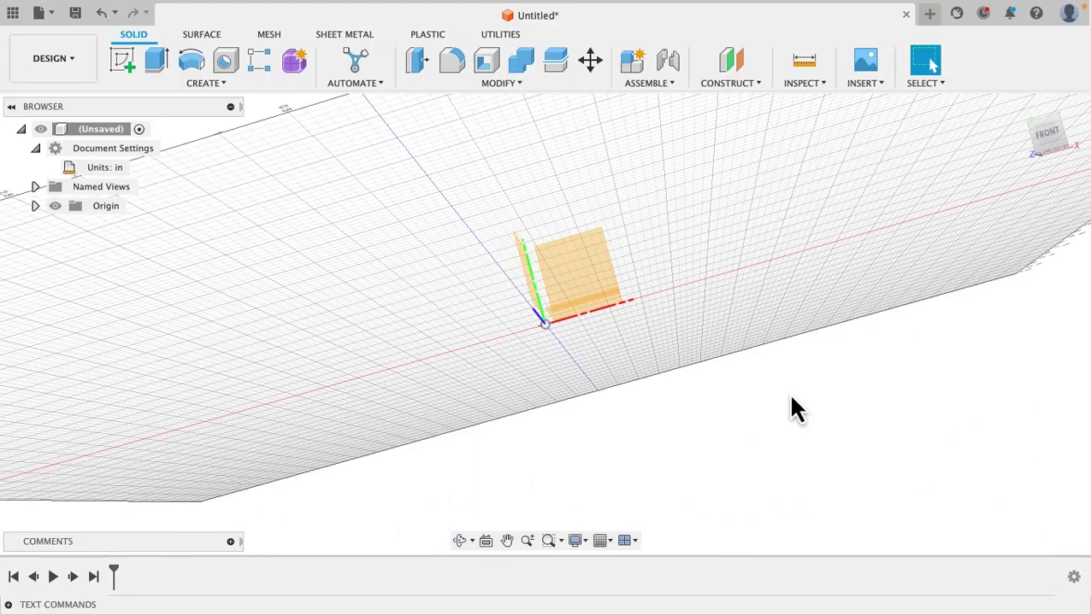
middle_click_drag(650, 377, 513, 347, "shift")
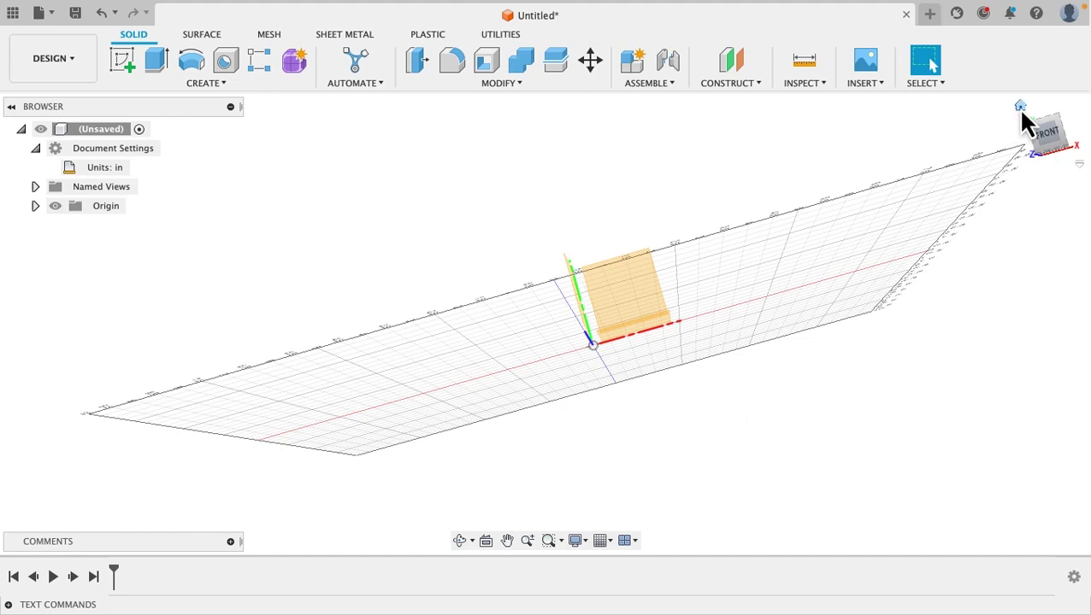
left_click(1020, 106)
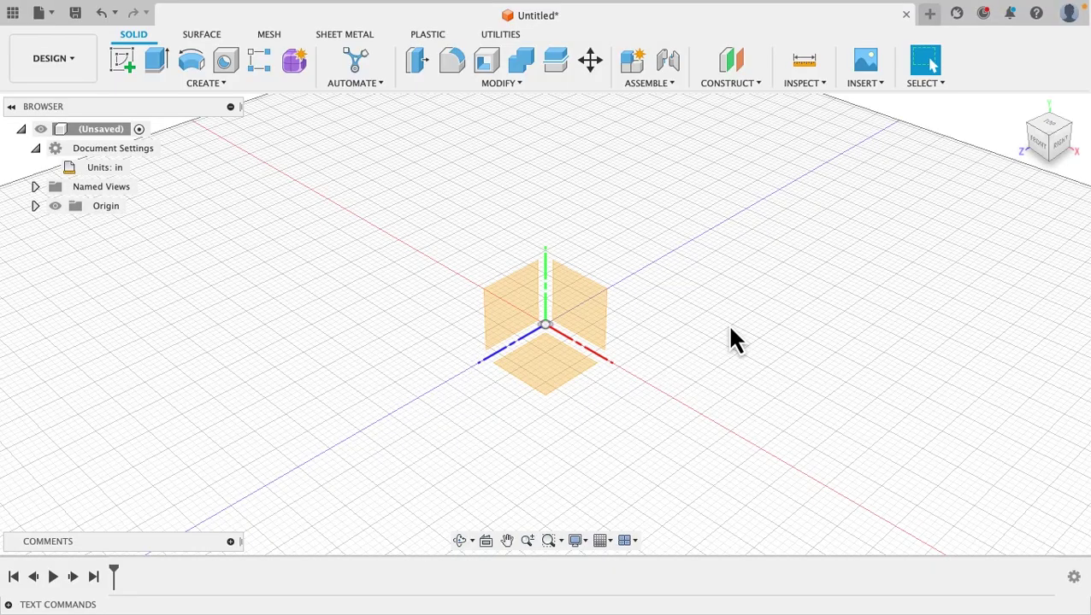
key("F4")
left_click_drag(731, 322, 763, 335)
key("Escape")
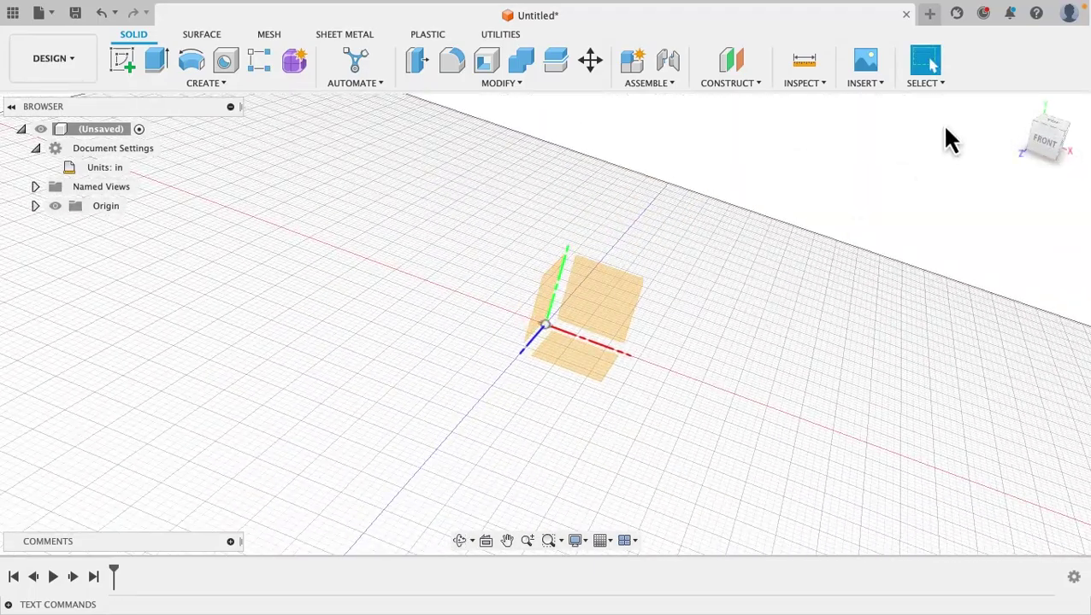
left_click(1020, 106)
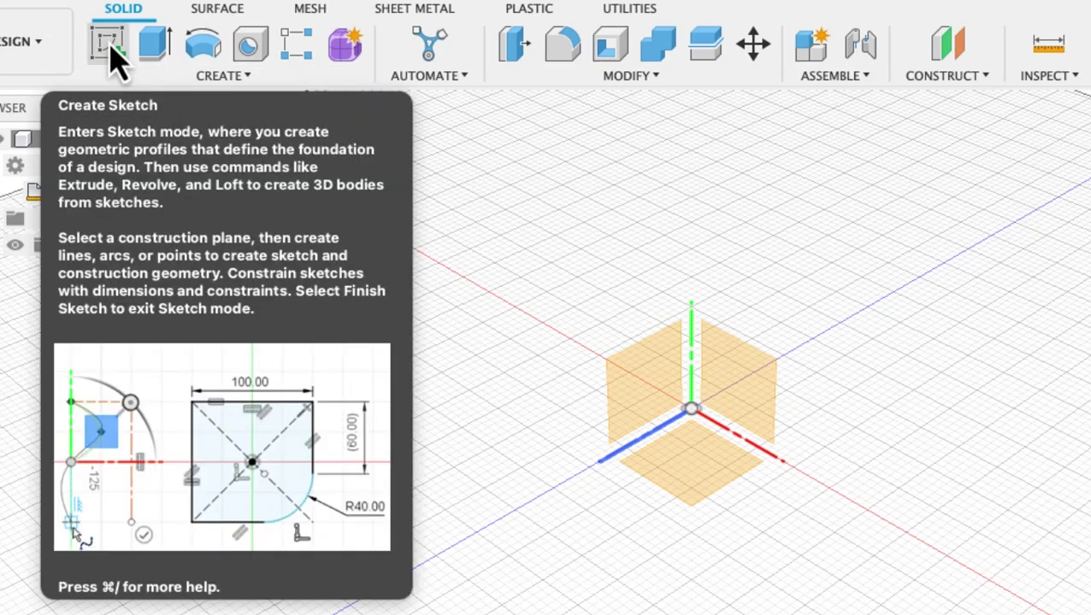
Sketch a horizontal overall slot 1.75 in long and 0.65 in wide on the horizontal origin plane, away from the origin.
left_click(110, 48)
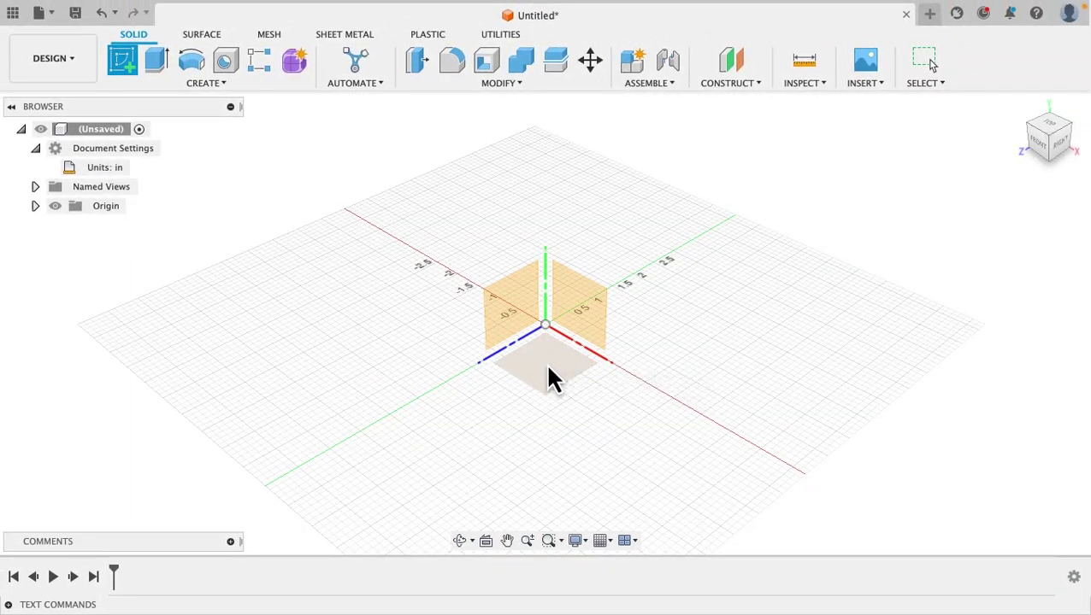
left_click(548, 369)
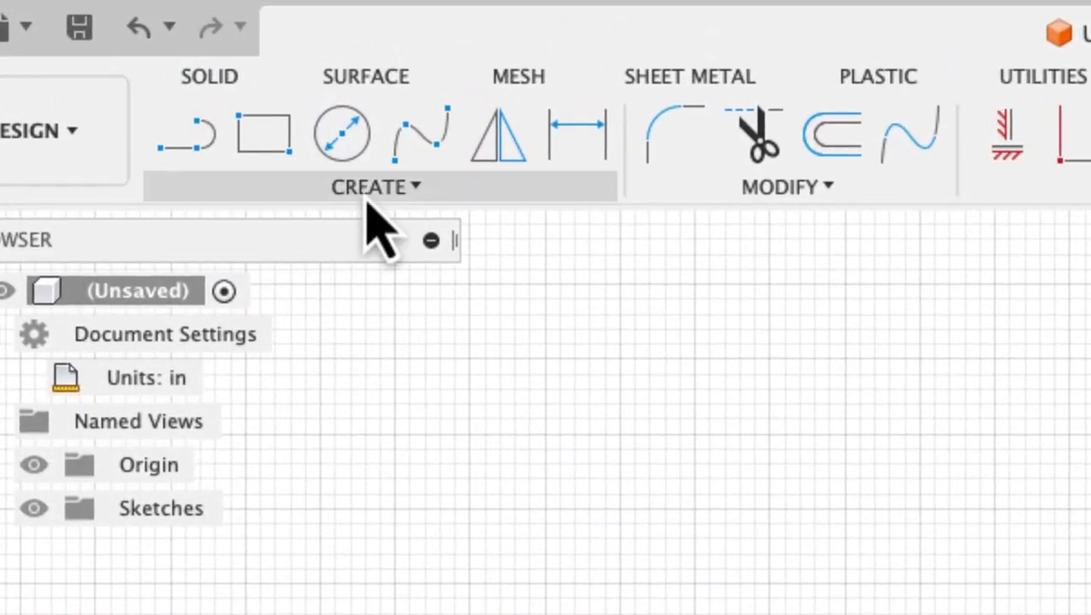
left_click(369, 188)
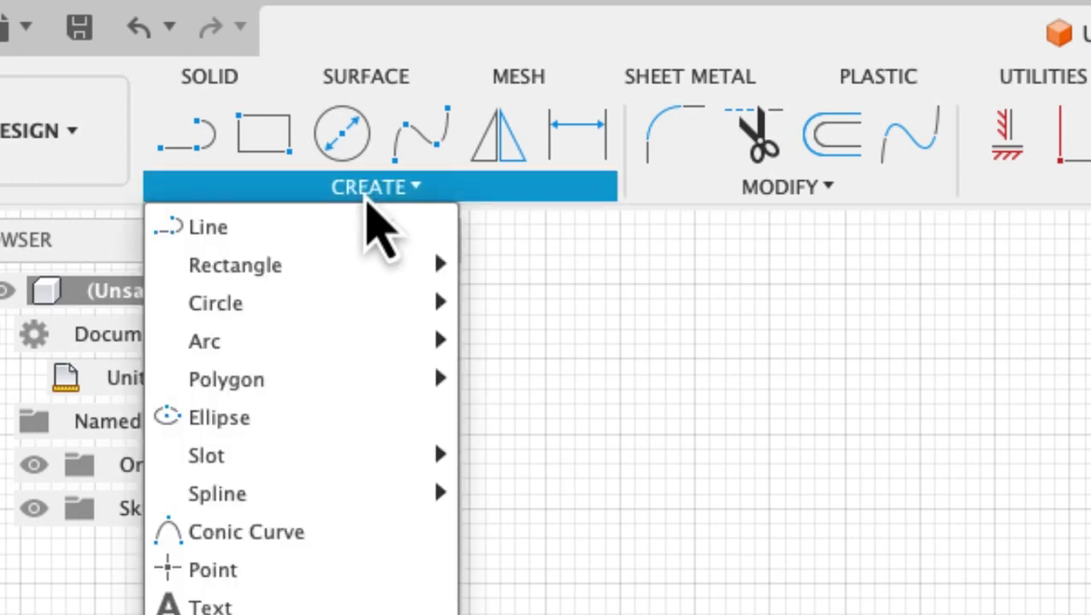
mouse_move(287, 461)
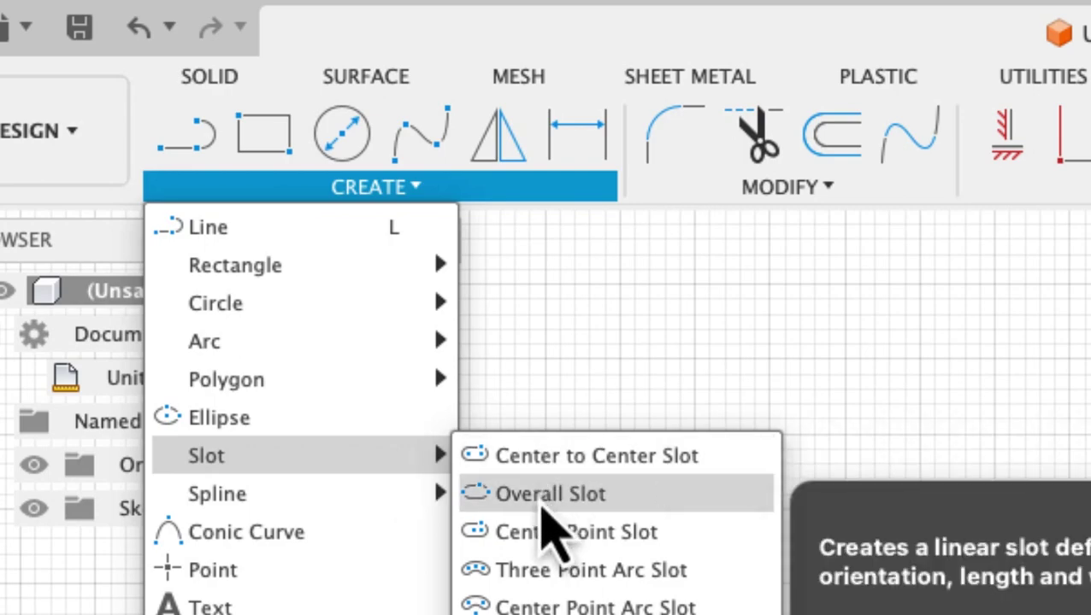
left_click(547, 496)
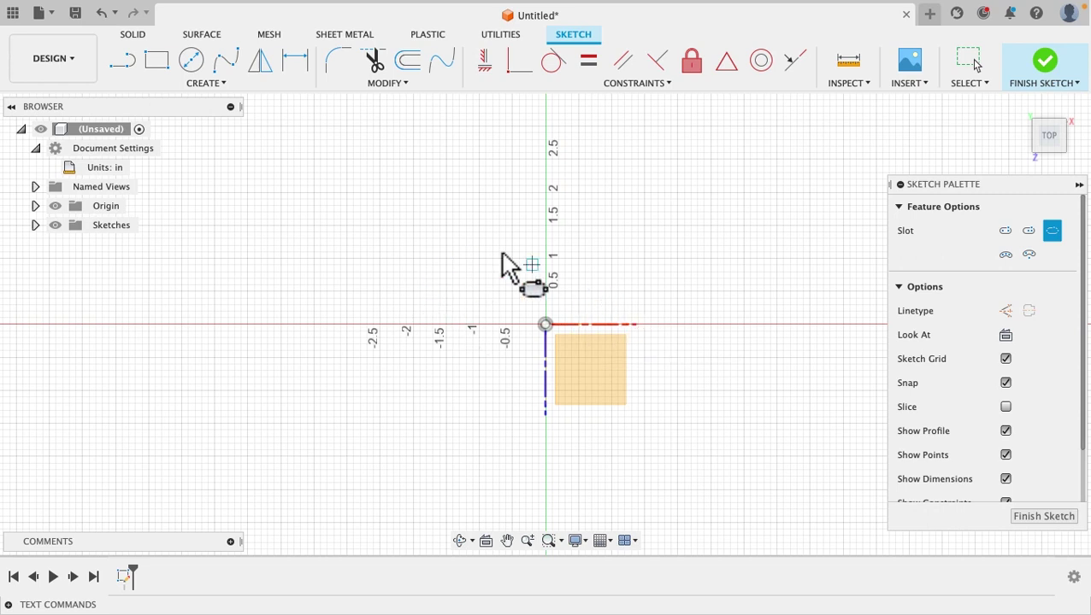
left_click(313, 256)
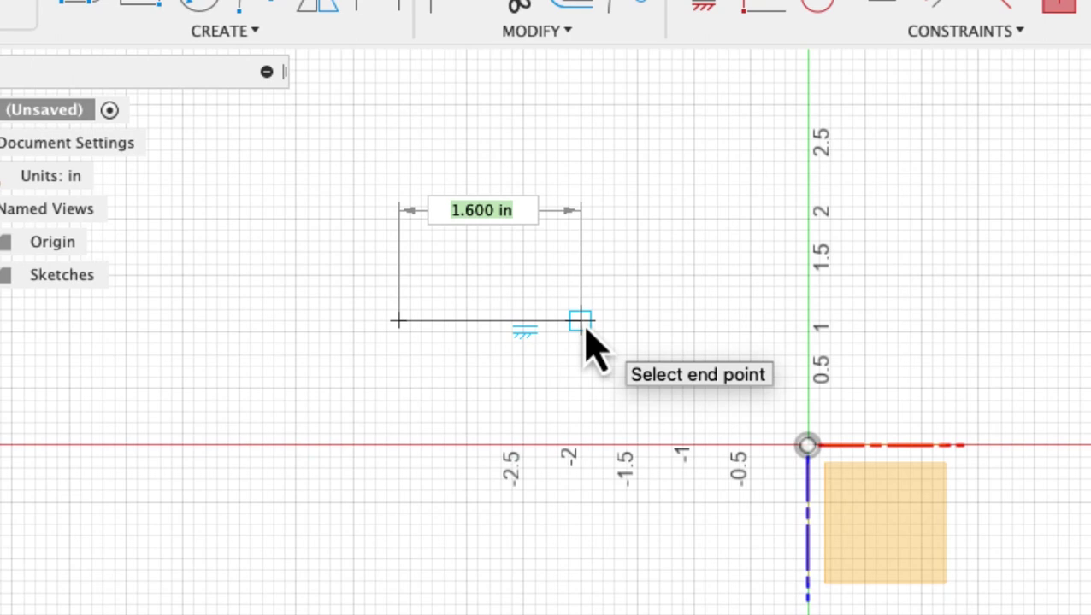
type("1")
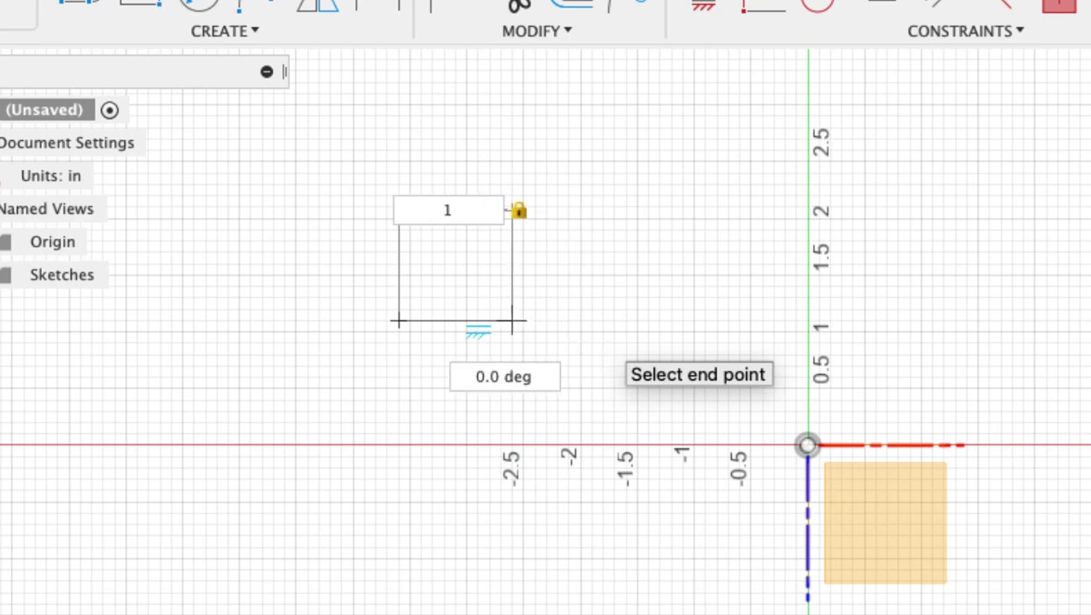
type(".75")
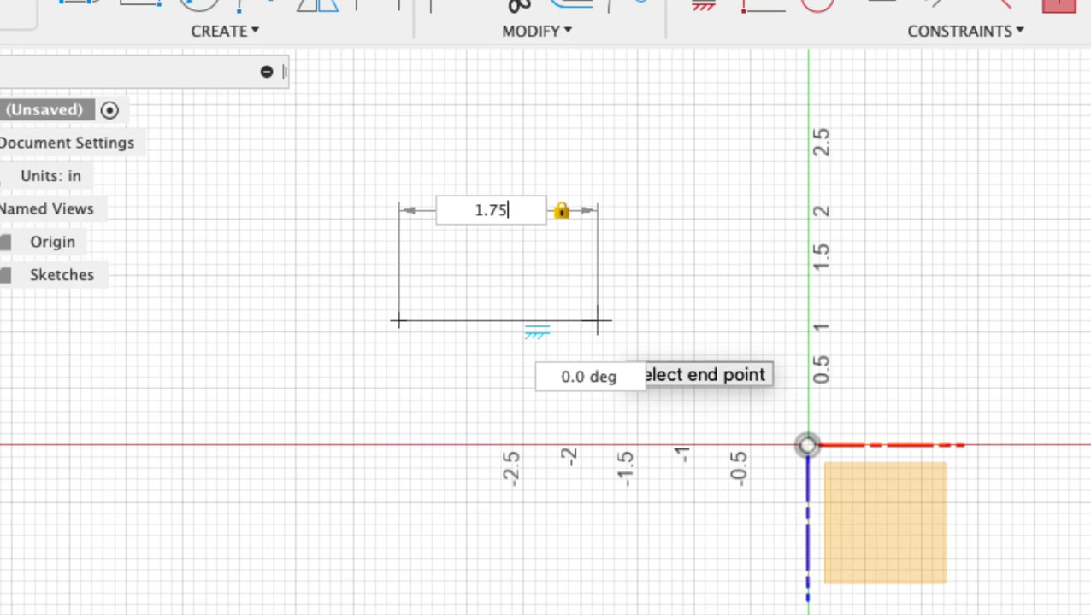
key("Tab")
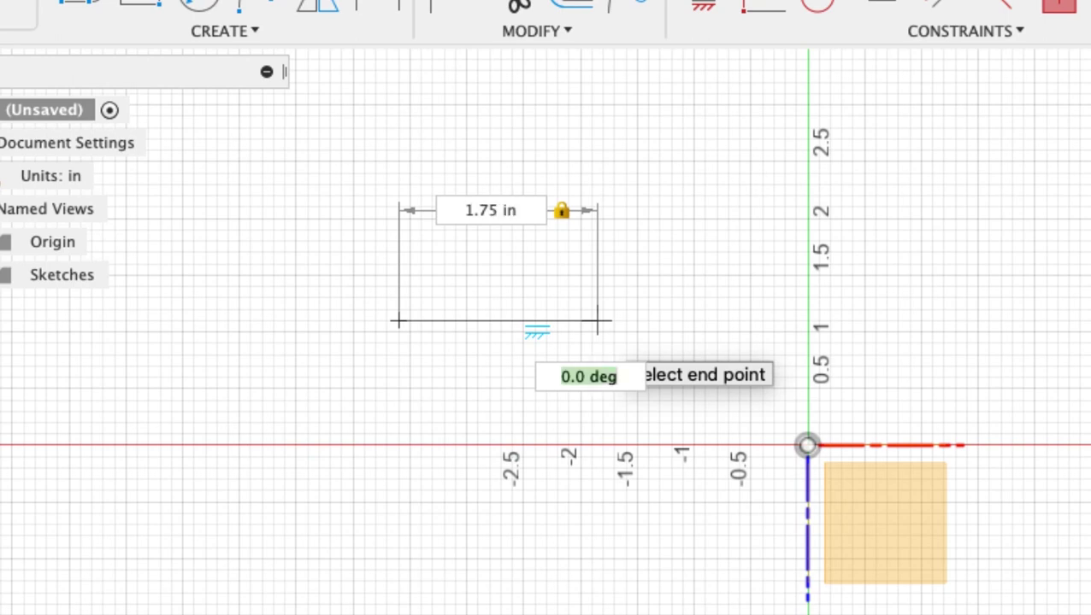
left_click(598, 322)
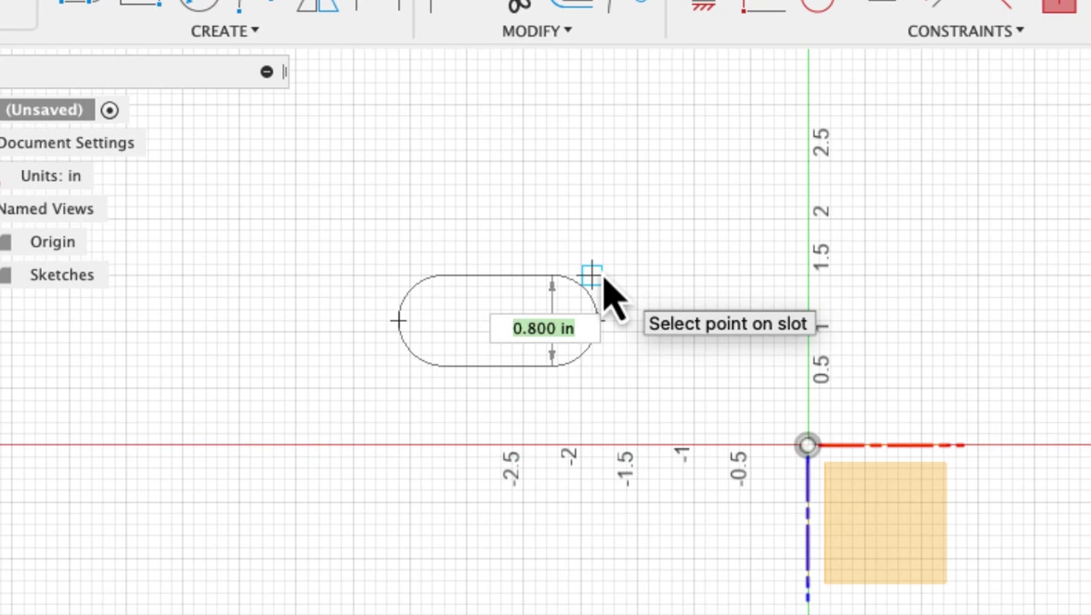
type(".65")
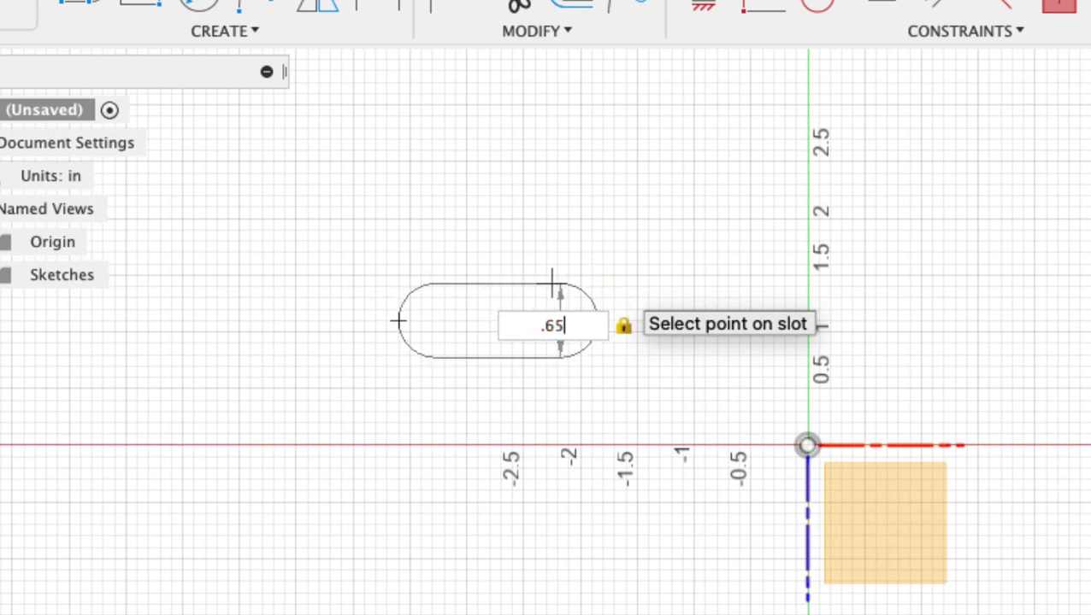
key("Return")
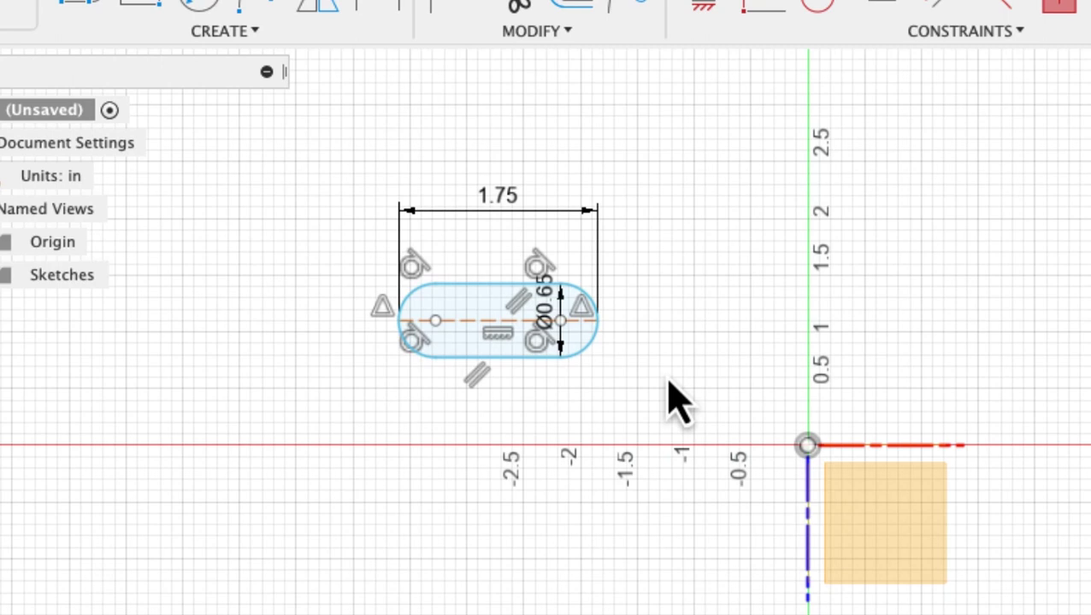
Extrude the slot profile upward by 0.45 in with Press Pull to form a solid body.
mouse_move(669, 382)
middle_mouse_down("shift")
mouse_move(665, 149)
mouse_move(650, 248)
middle_mouse_up("shift")
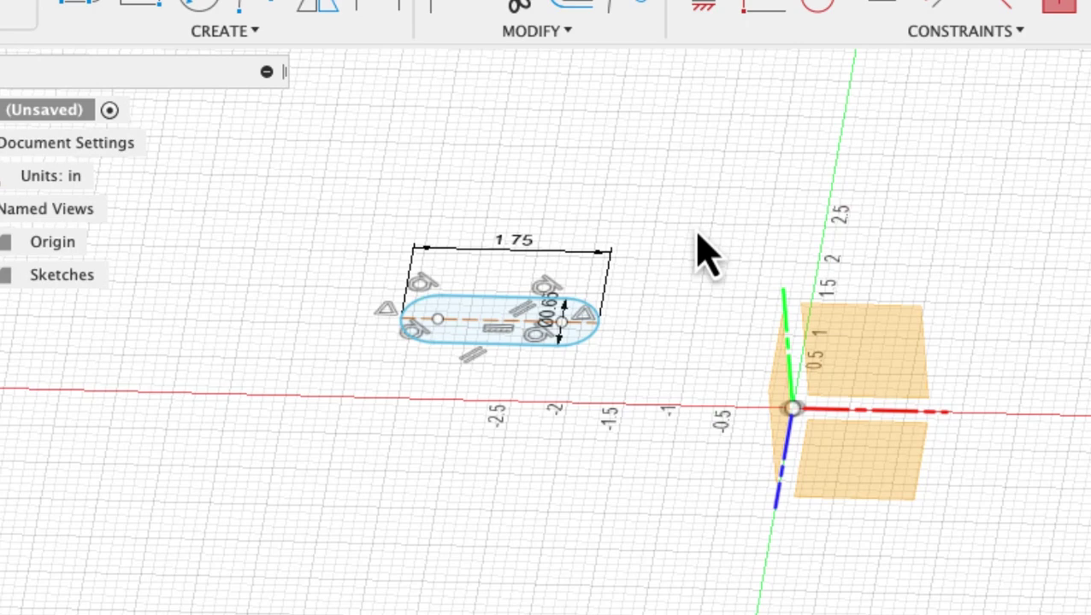
key("q")
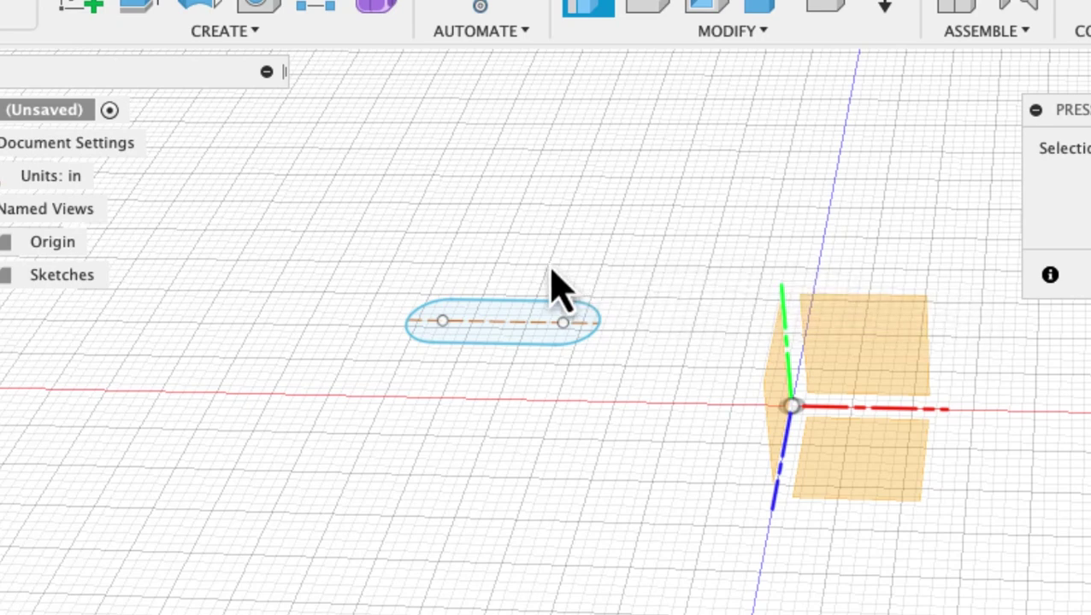
left_click(507, 324)
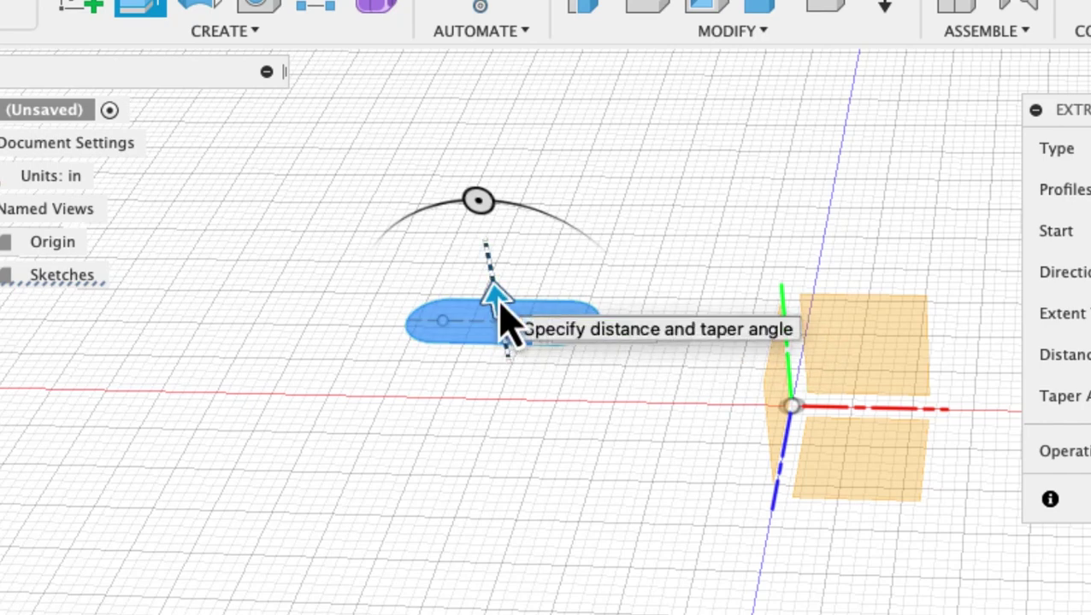
left_click_drag(500, 303, 494, 283)
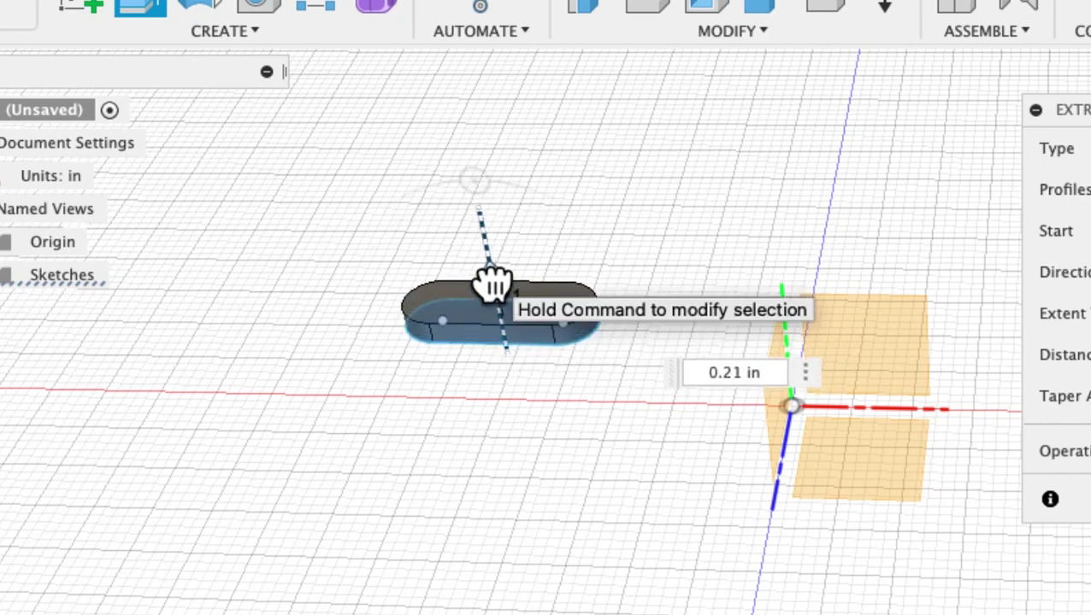
left_click_drag(494, 284, 494, 284)
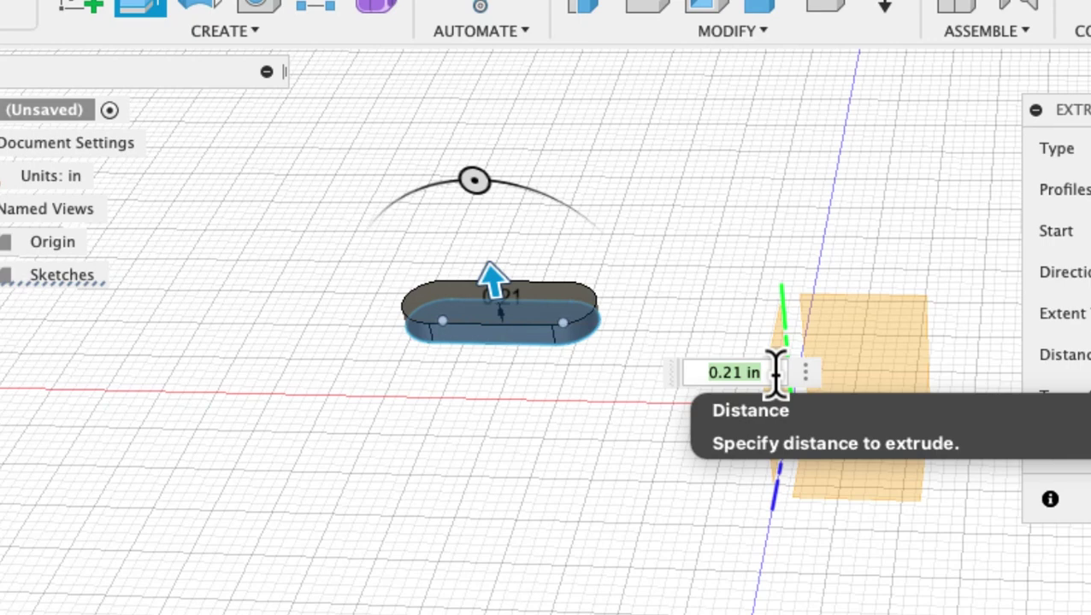
type(".45")
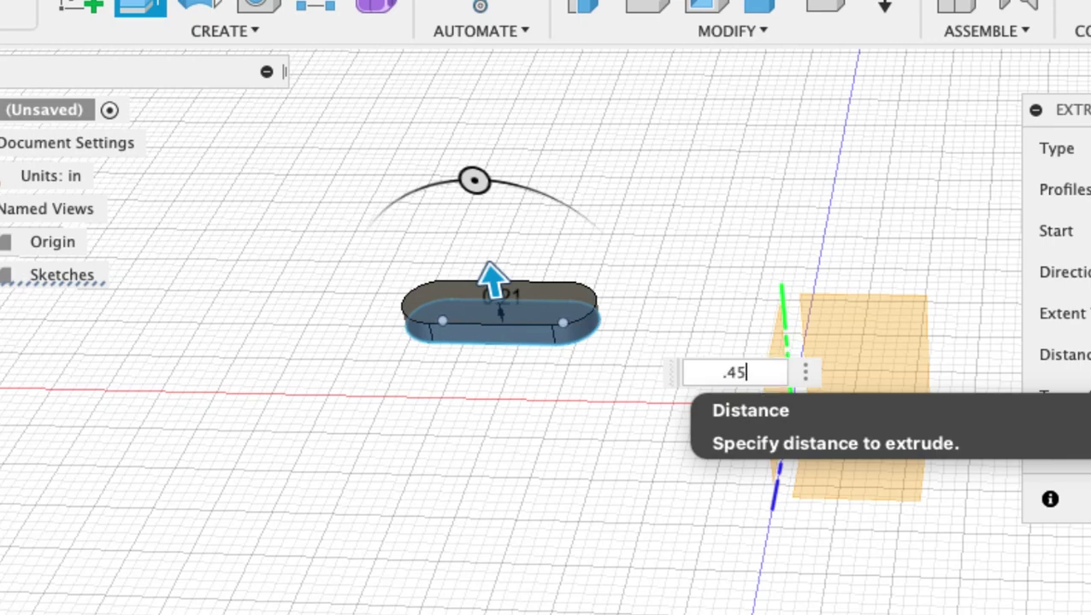
key("Return")
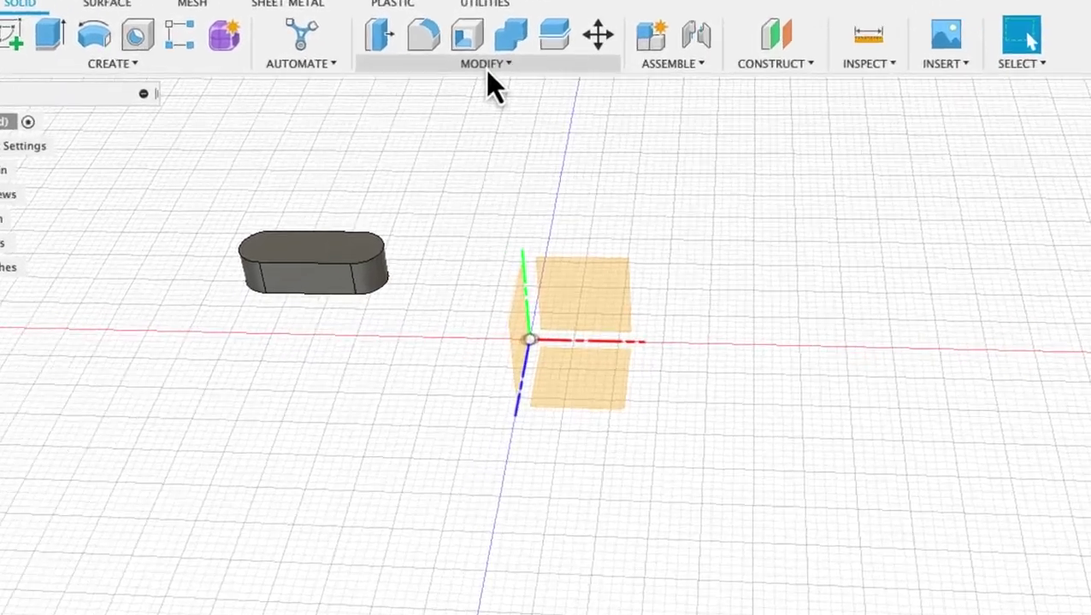
Set up a point-to-point move of the slot body, using the centre of its bottom face as the origin point.
left_click(502, 86)
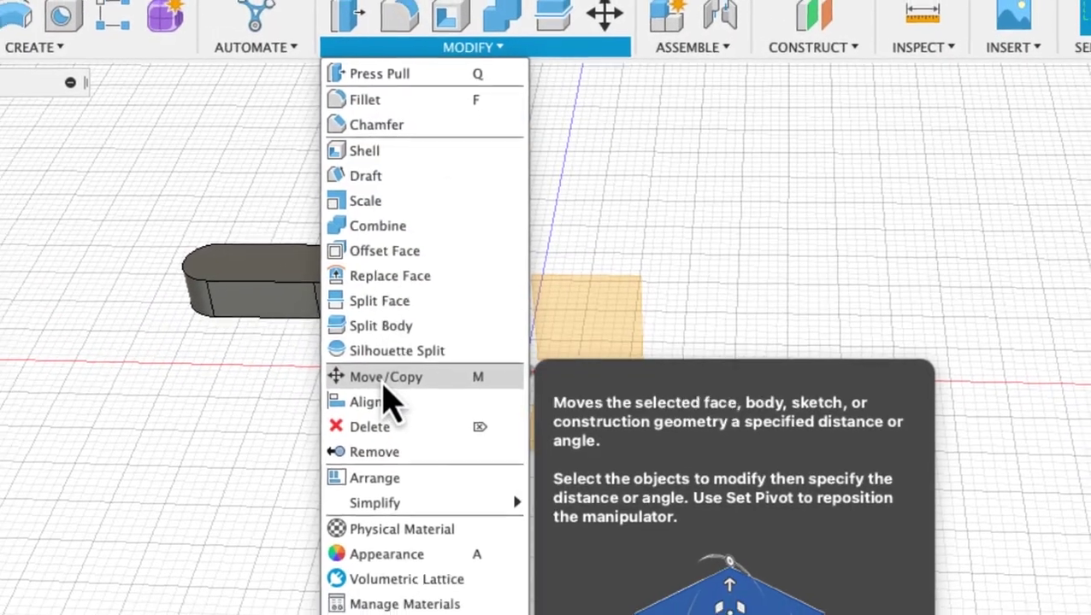
left_click(380, 384)
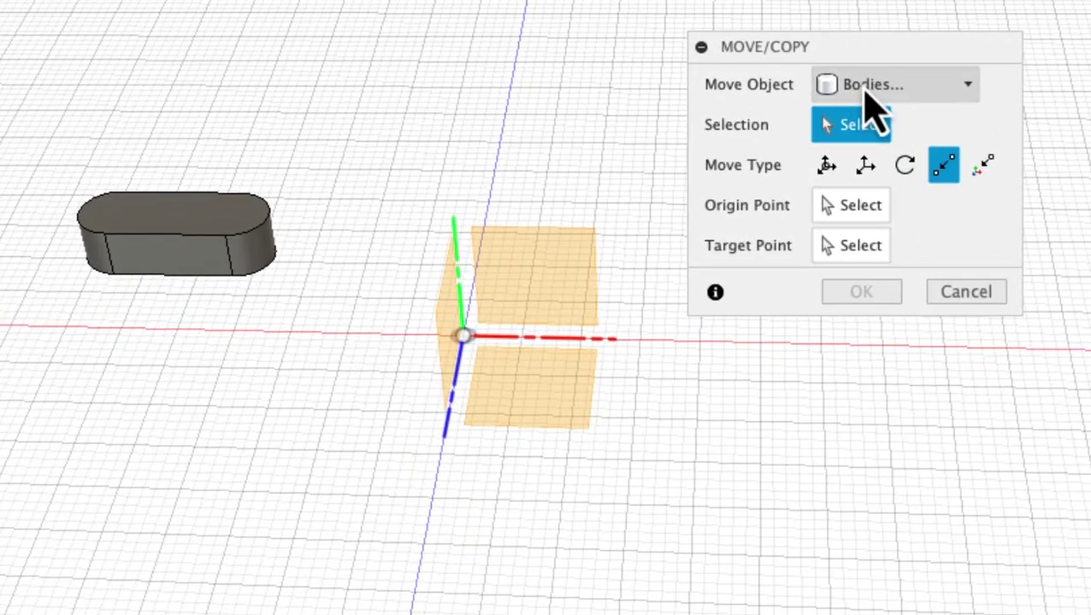
left_click(202, 240)
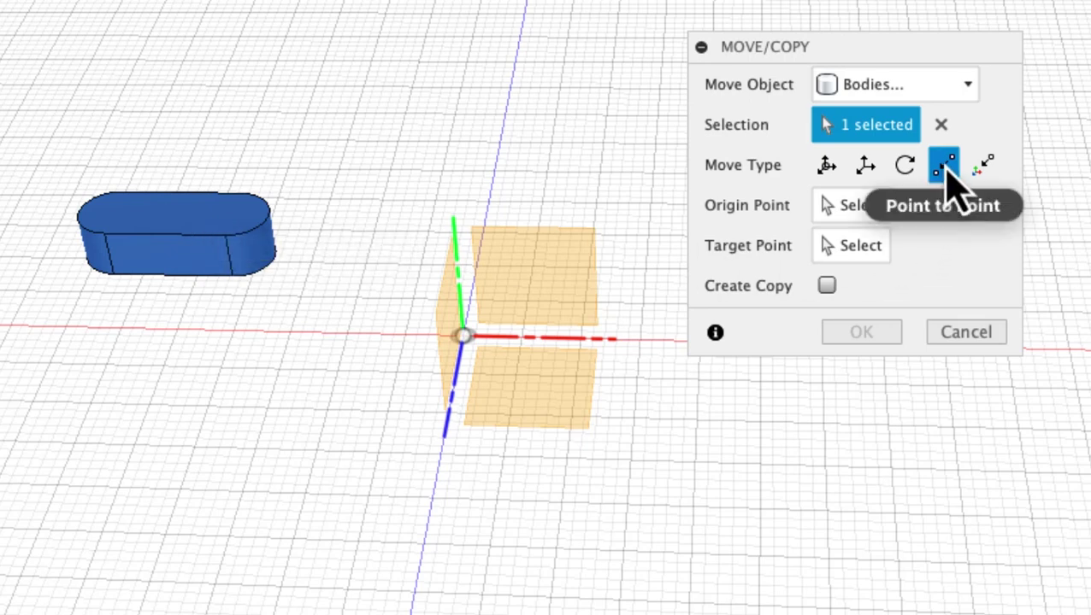
left_click(826, 168)
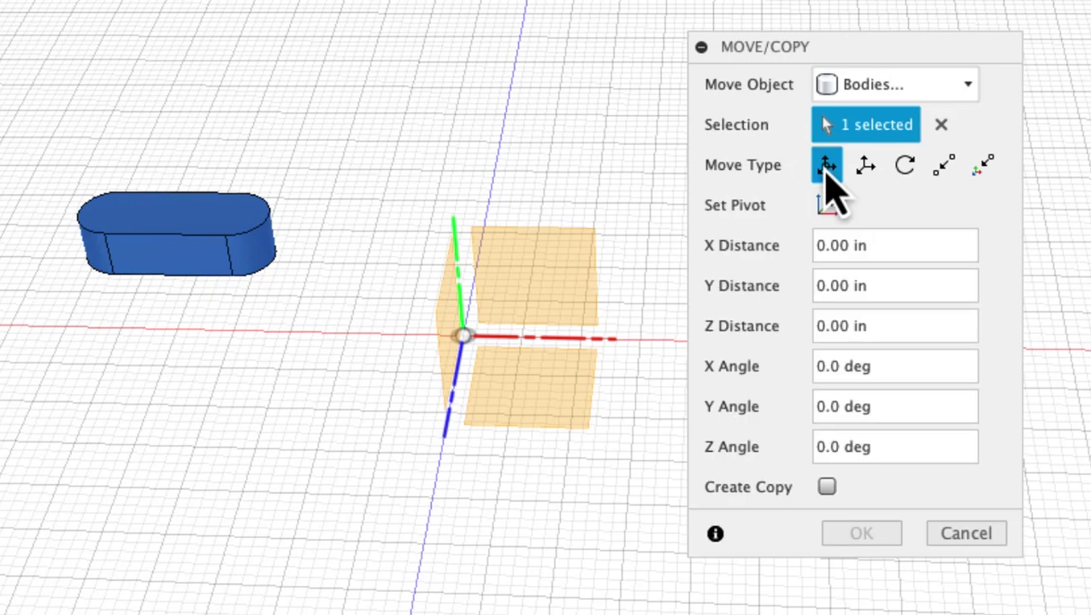
left_click(944, 166)
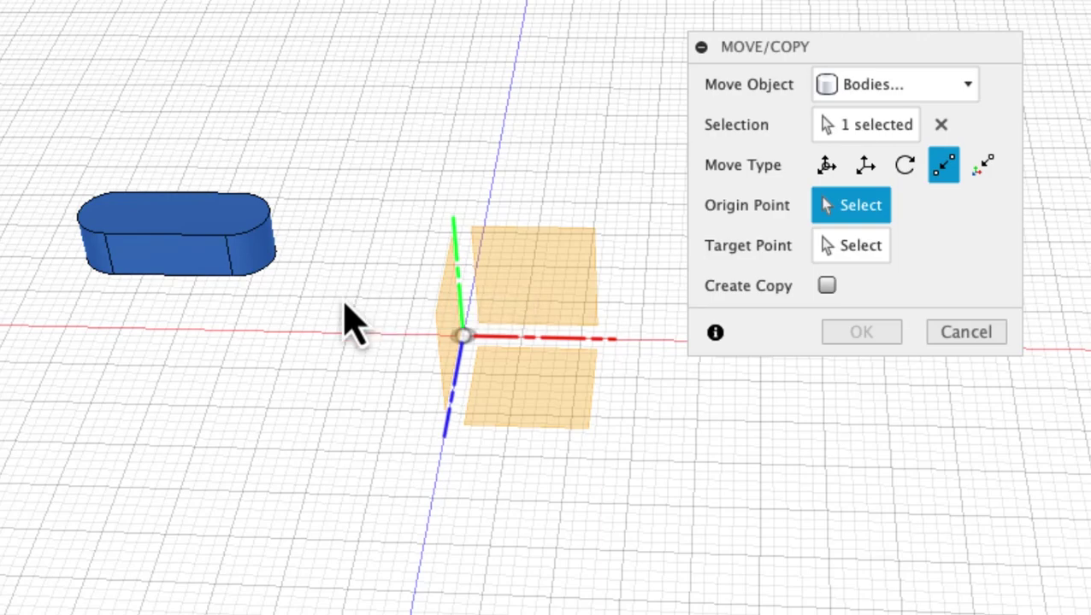
middle_click_drag(344, 305, 372, 154, "shift")
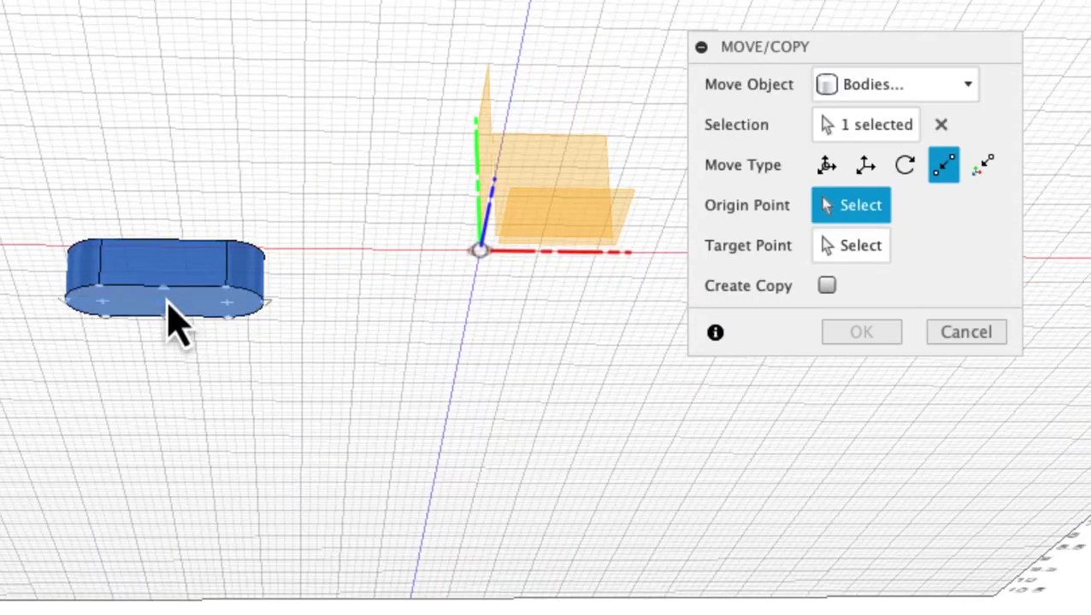
scroll(176, 329, "up", 5)
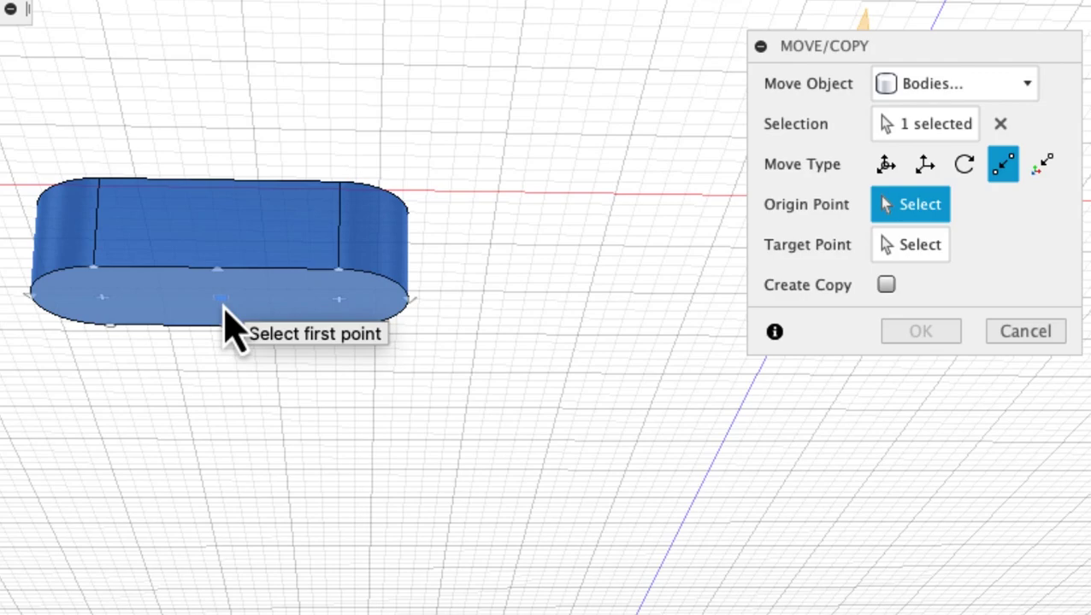
scroll(226, 325, "up", 3)
scroll(239, 327, "down", 3)
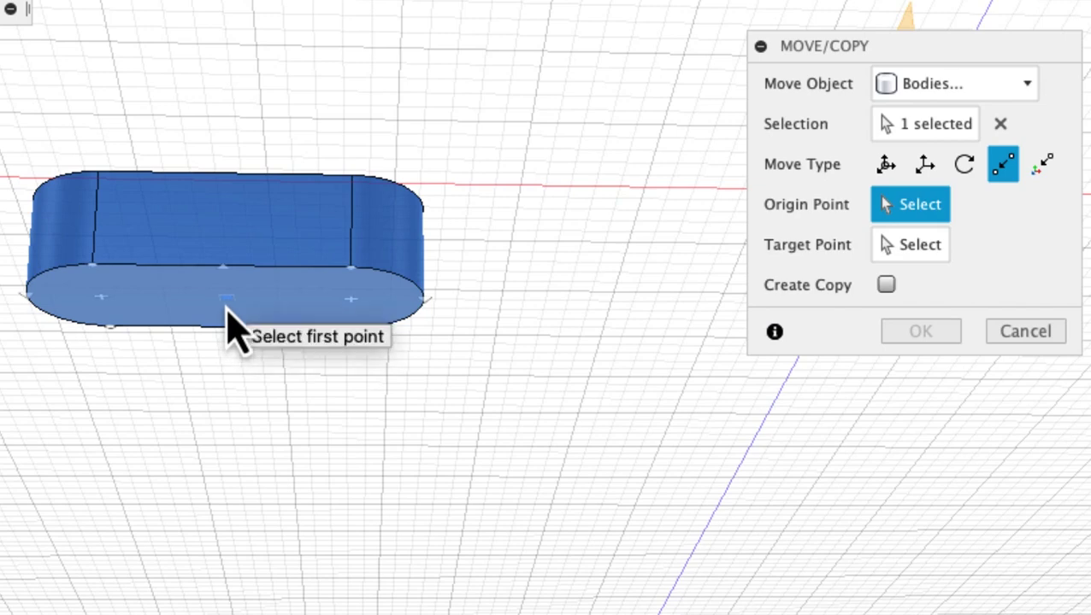
left_click(227, 299)
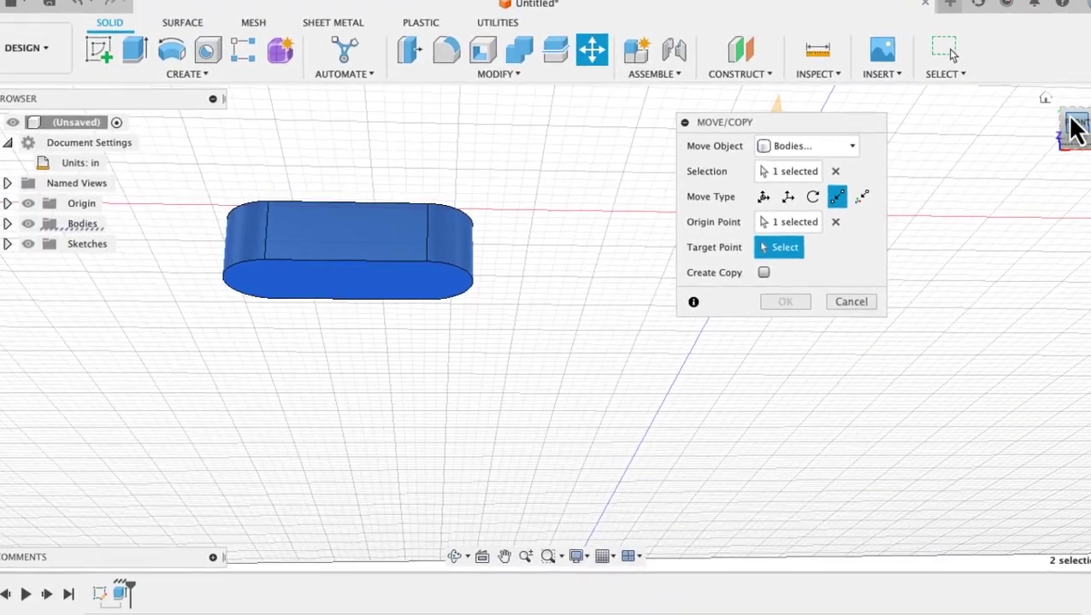
Use the design origin as the target point and apply the move without creating a copy.
left_click(1020, 109)
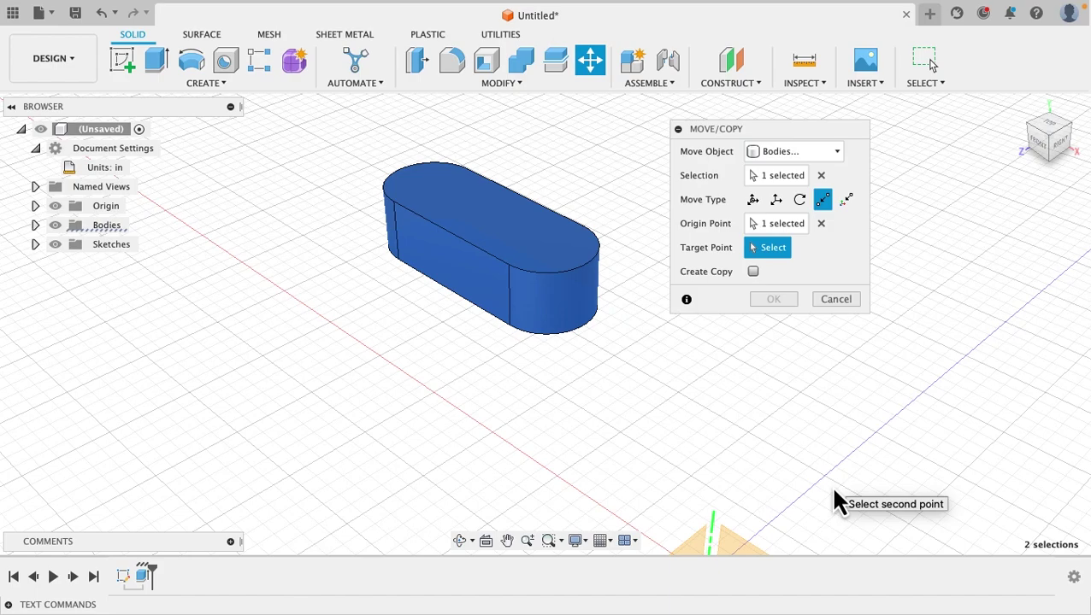
scroll(834, 495, "up", 3)
scroll(834, 494, "down", 5)
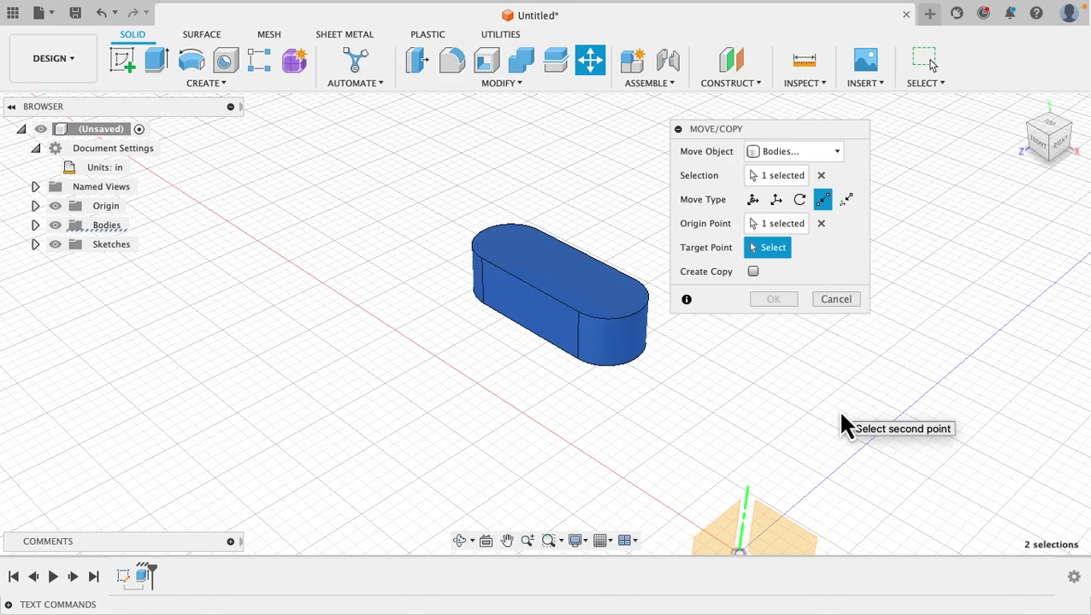
middle_click_drag(842, 419, 759, 335)
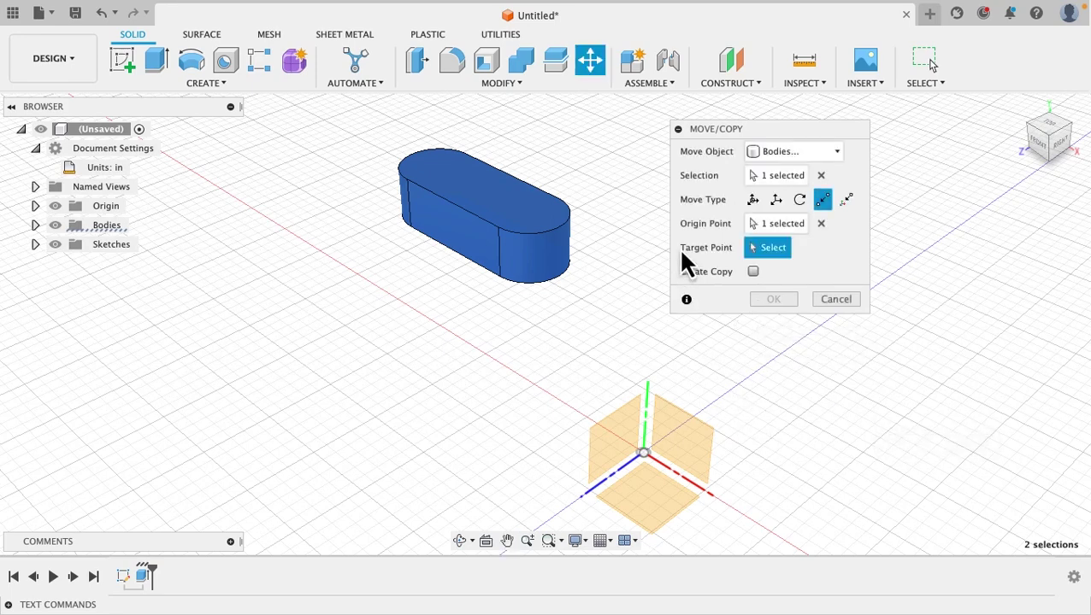
left_click(644, 454)
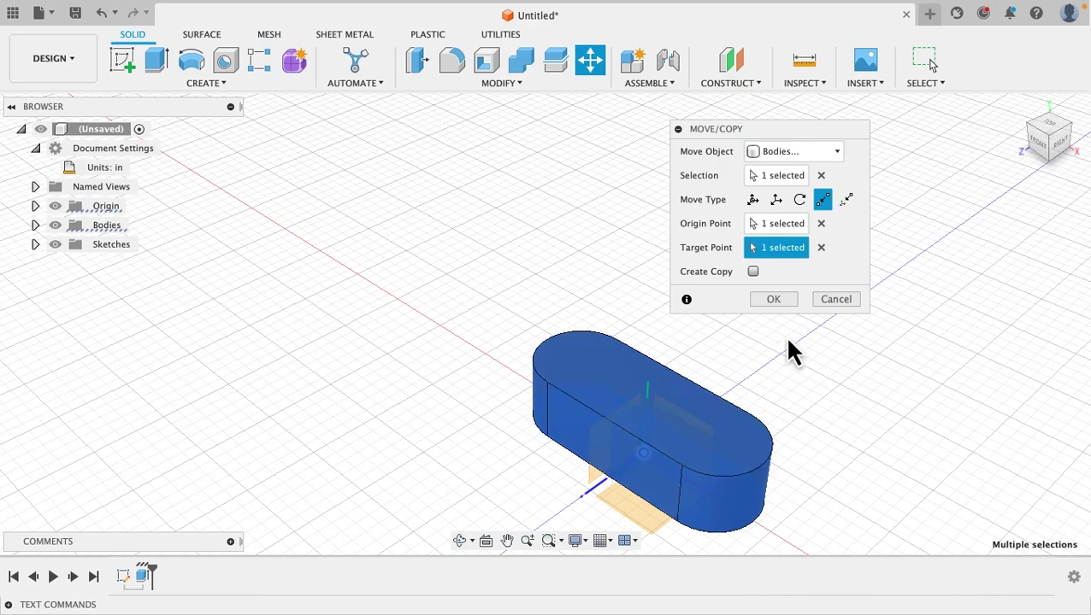
left_click(774, 301)
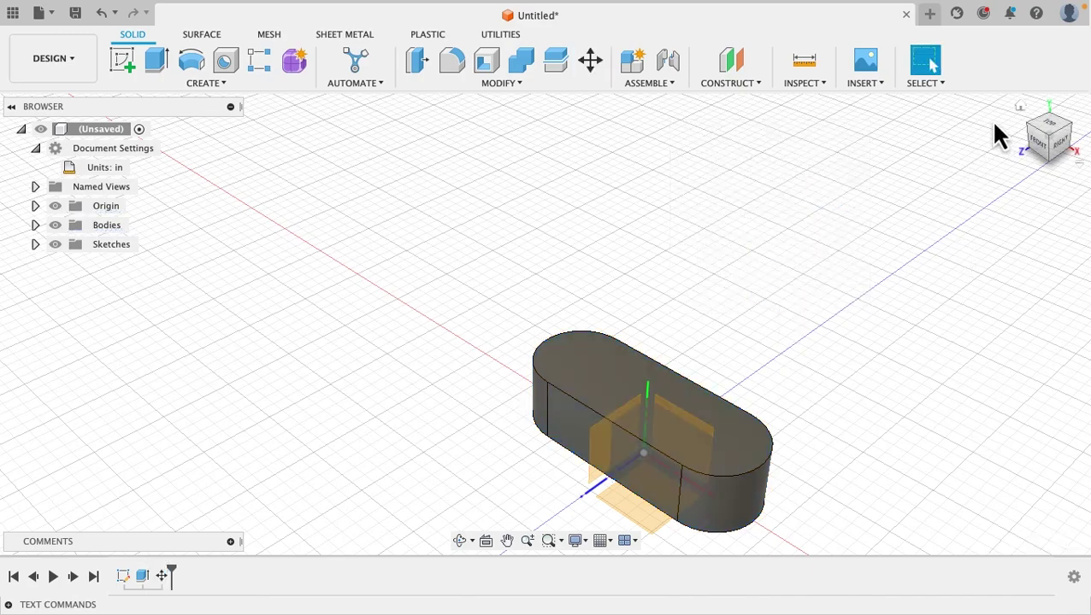
Open the camera projection options in the display settings.
left_click(1021, 110)
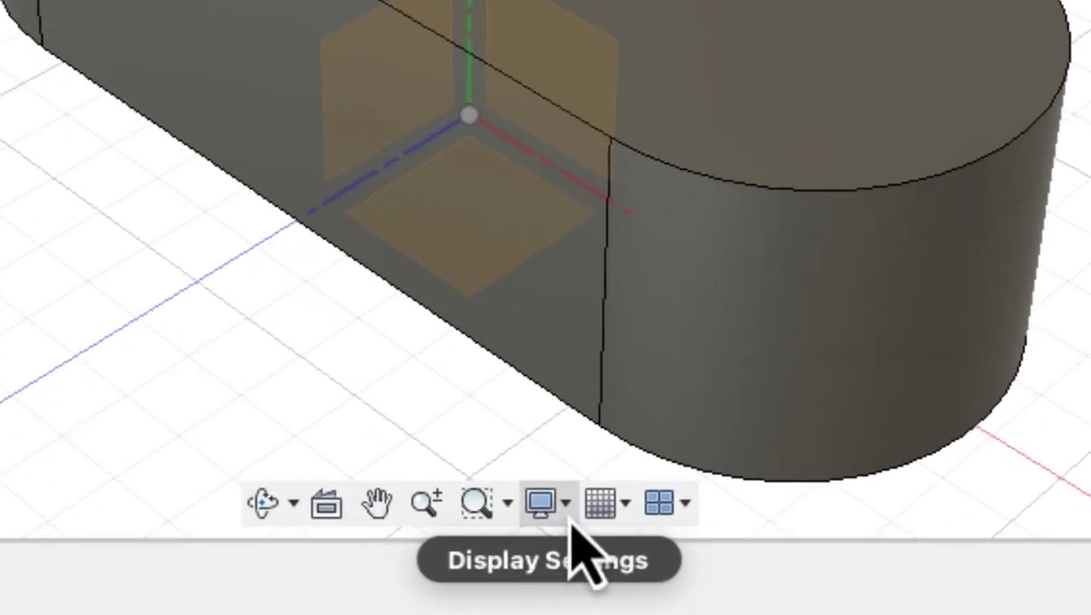
left_click(566, 506)
mouse_move(658, 382)
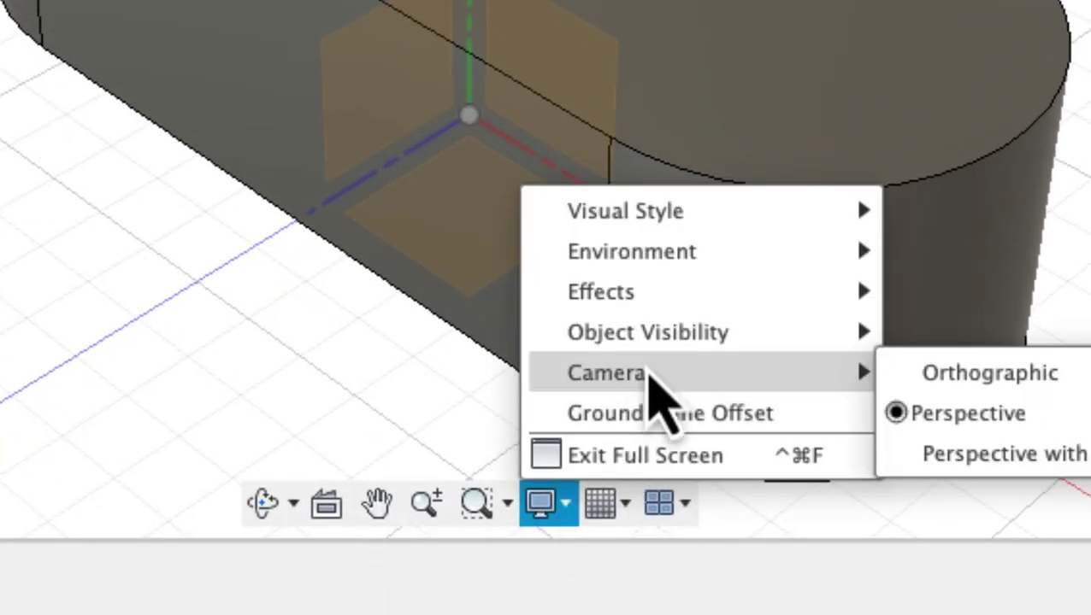